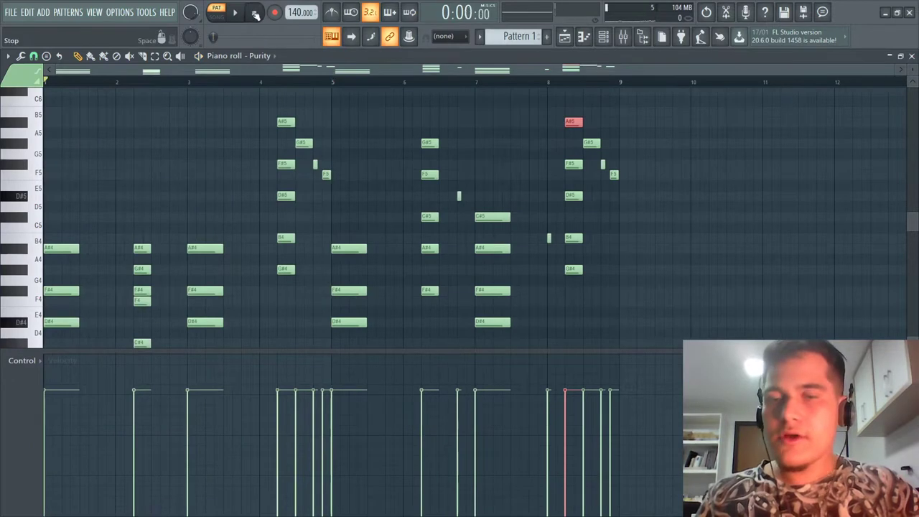
Step: Add a short C#5 note near the end of bar 1 in the Purity melody and play the pattern
{"action": "scroll", "coordinate": [93, 249], "scroll_direction": "up", "scroll_amount": 3}
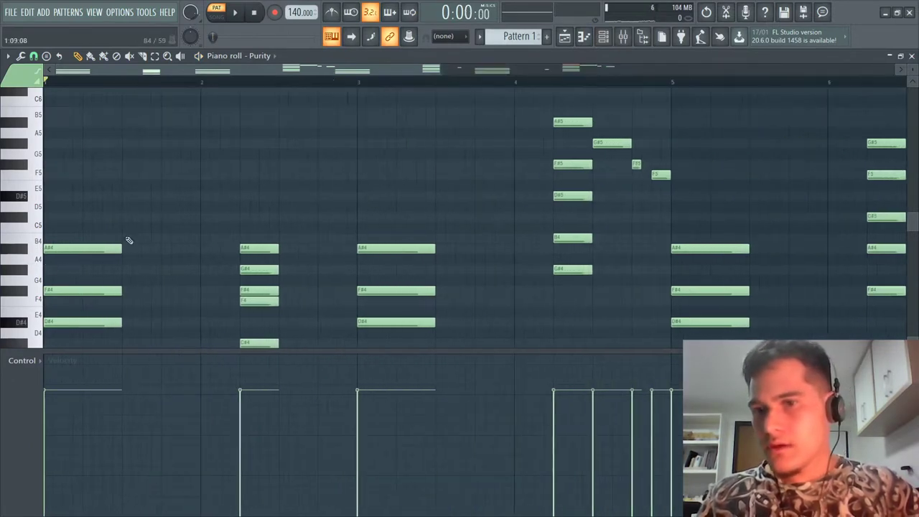
{"action": "key", "text": "space"}
{"action": "left_click", "coordinate": [163, 218]}
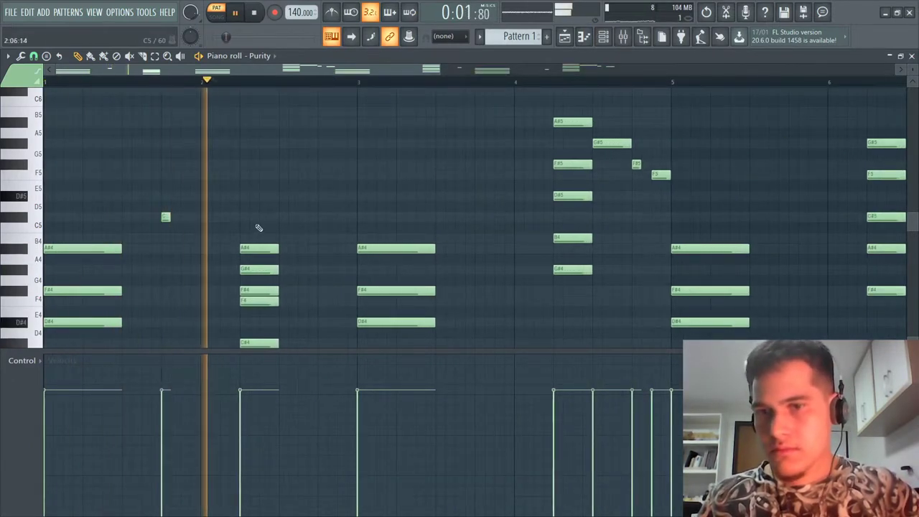
{"action": "key", "text": "space"}
Step: Browse the kit folders to Vocals & Chants and audition the Chant Breath 004 and Chant Breath 005 samples
{"action": "left_click", "coordinate": [604, 37]}
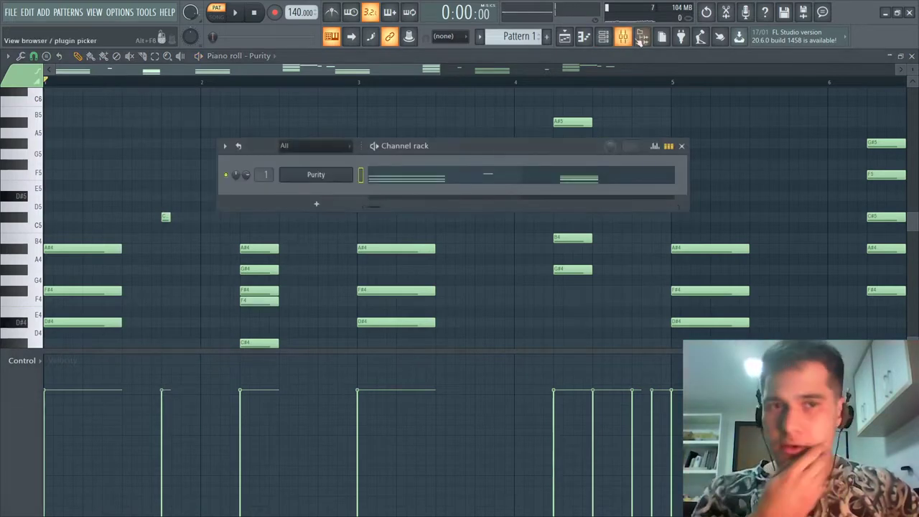
{"action": "left_click", "coordinate": [637, 40]}
{"action": "left_click", "coordinate": [85, 307]}
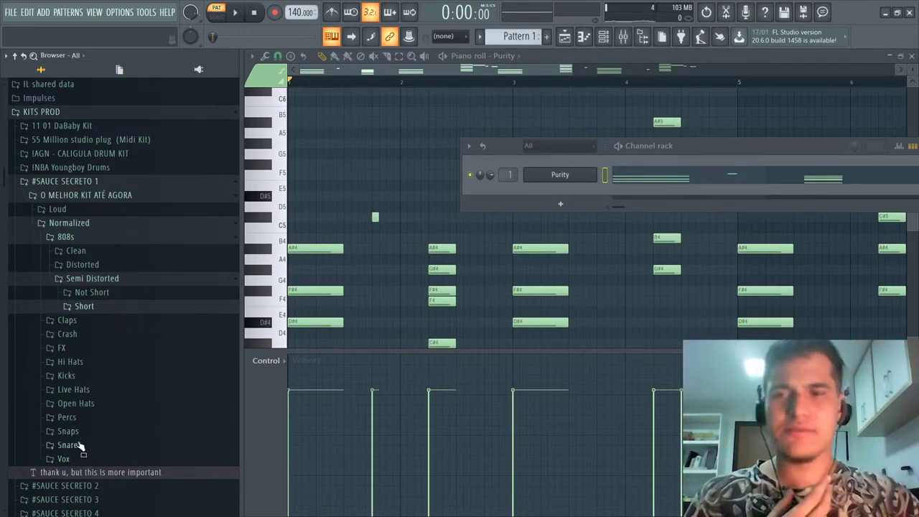
{"action": "scroll", "coordinate": [85, 402], "scroll_direction": "down", "scroll_amount": 3}
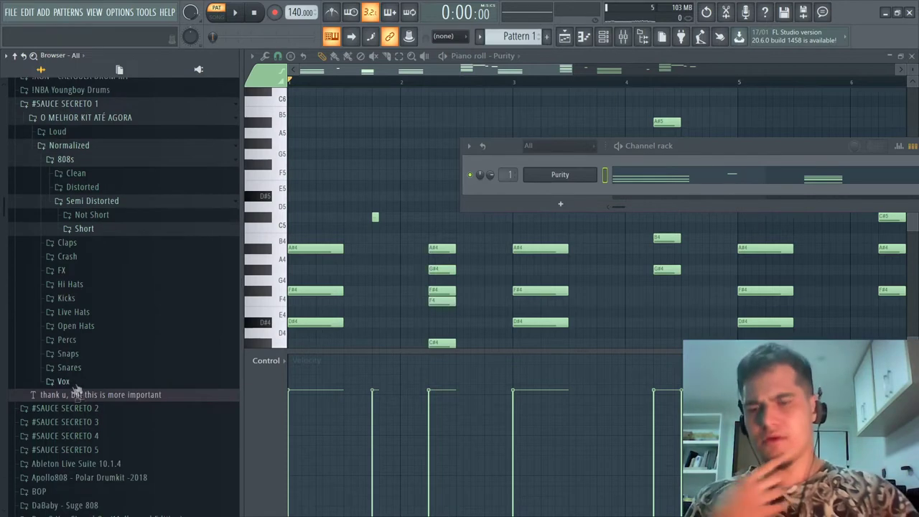
{"action": "scroll", "coordinate": [56, 408], "scroll_direction": "down", "scroll_amount": 6}
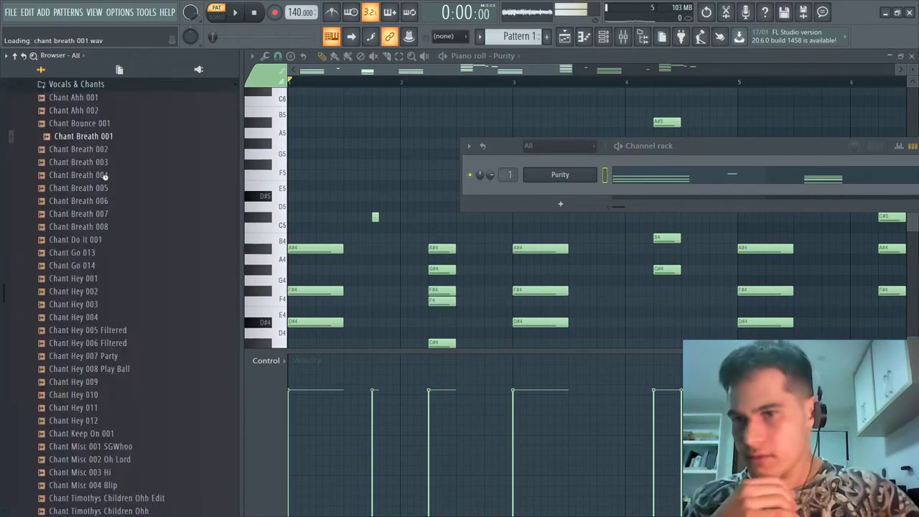
{"action": "left_click", "coordinate": [105, 176]}
{"action": "left_click", "coordinate": [99, 190]}
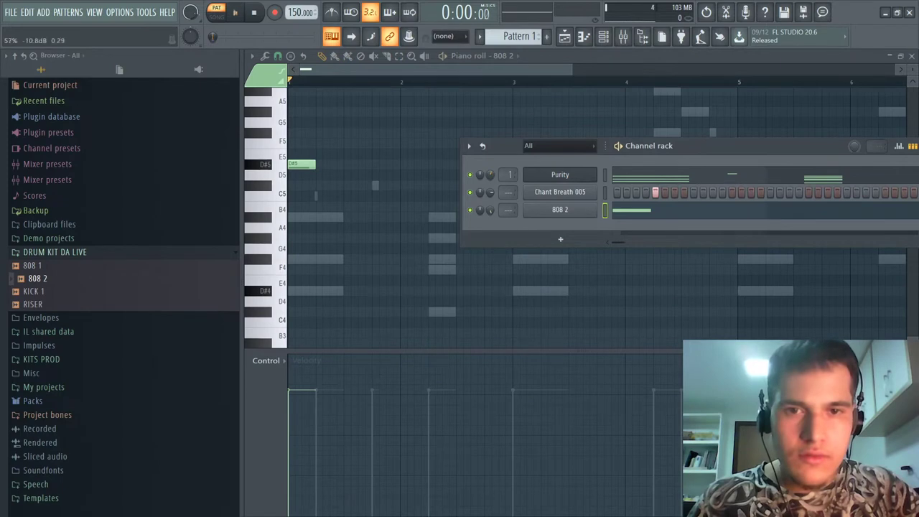
Step: Add D#5 notes to the 808 2 line in bars 2, 3 and 4, matching the chord rhythm during playback
{"action": "key", "text": "space"}
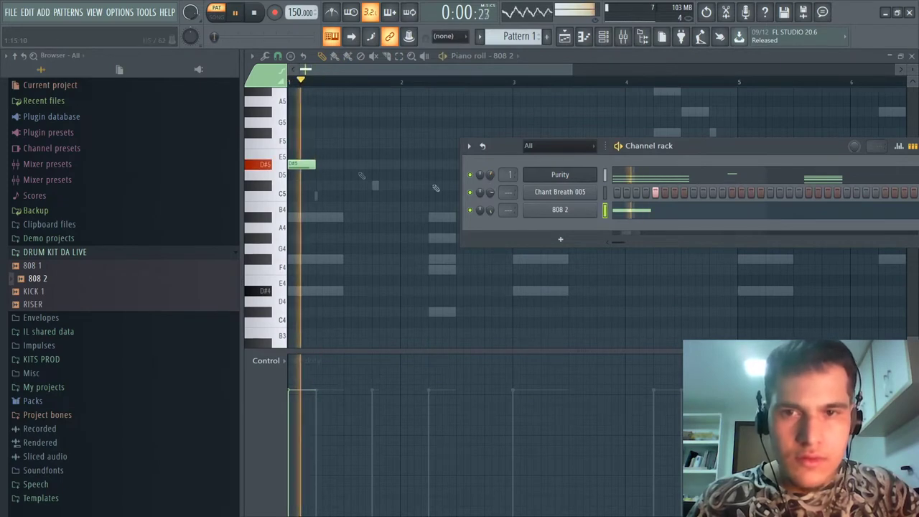
{"action": "left_click", "coordinate": [431, 164]}
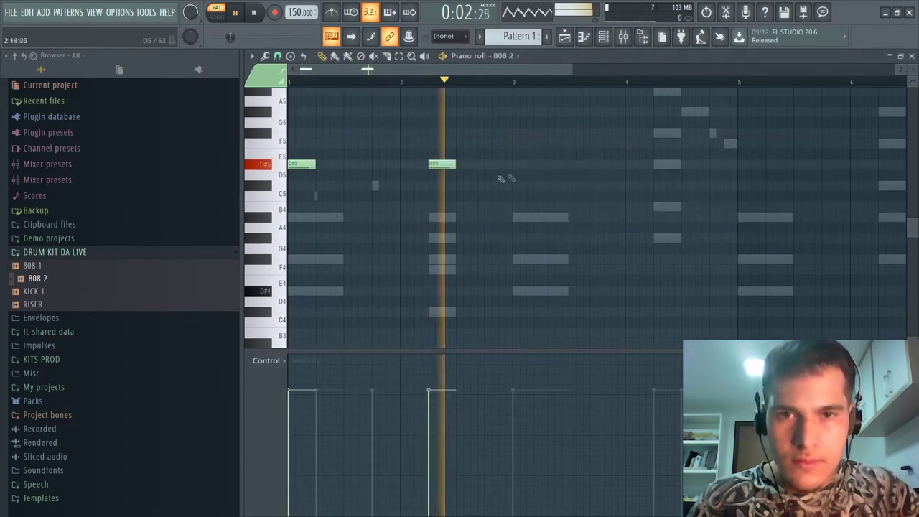
{"action": "left_click", "coordinate": [513, 164]}
{"action": "key", "text": "space"}
{"action": "key", "text": "space"}
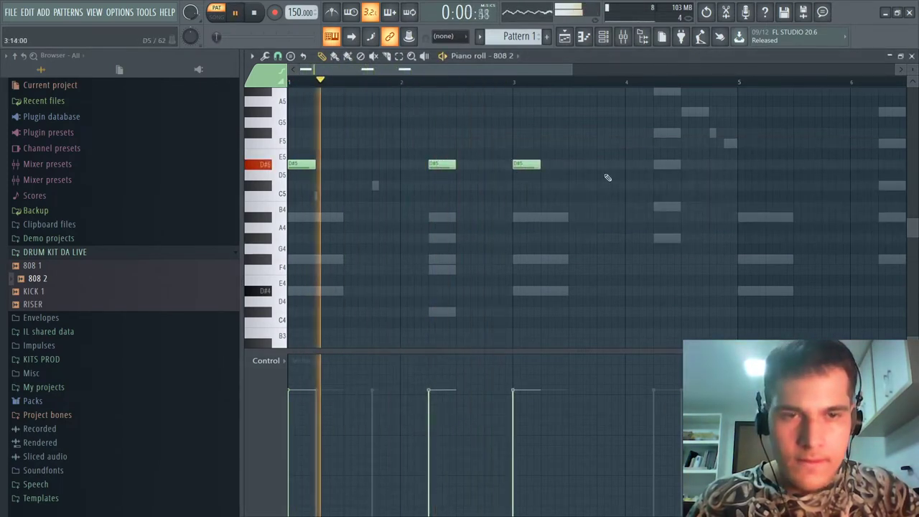
{"action": "left_click", "coordinate": [655, 165]}
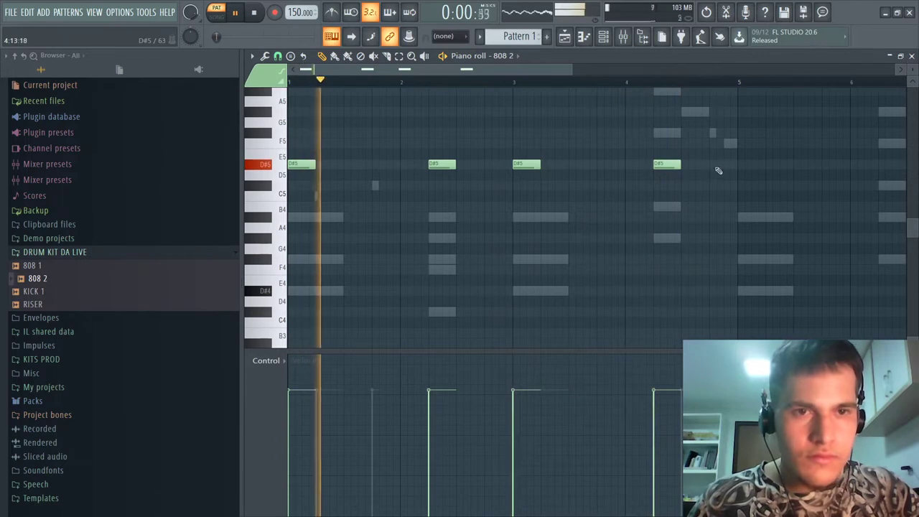
Step: Place short F#5 and F5 notes at the end of bar 4 in the 808 2 line and stop playback
{"action": "left_click", "coordinate": [724, 134]}
{"action": "left_click_drag", "start_coordinate": [735, 134], "coordinate": [723, 135]}
{"action": "left_click", "coordinate": [728, 143]}
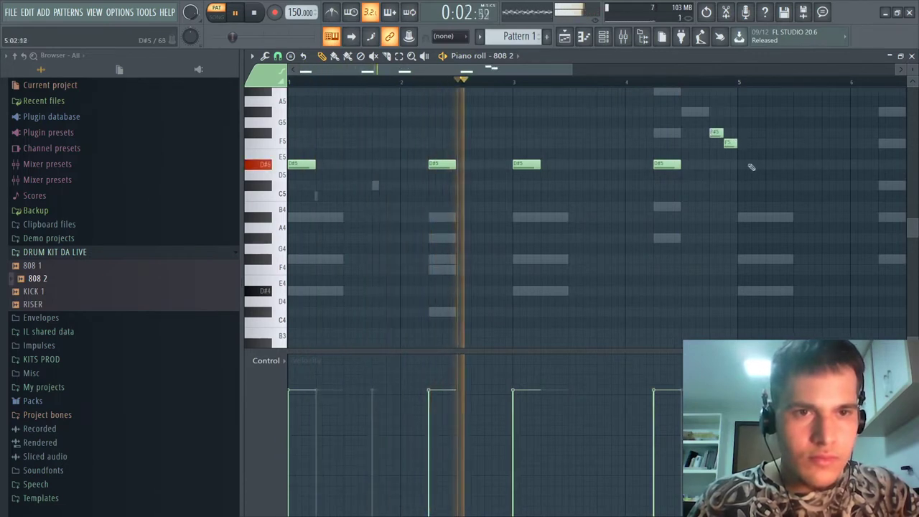
{"action": "scroll", "coordinate": [671, 181], "scroll_direction": "down", "scroll_amount": 2}
{"action": "key", "text": "space"}
Step: Duplicate the 808 2 notes of bars 1 to 4 into bars 5 to 8
{"action": "left_click_drag", "start_coordinate": [650, 195], "coordinate": [289, 86]}
{"action": "left_click_drag", "start_coordinate": [300, 183], "coordinate": [619, 183]}
{"action": "scroll", "coordinate": [636, 188], "scroll_direction": "up", "scroll_amount": 3}
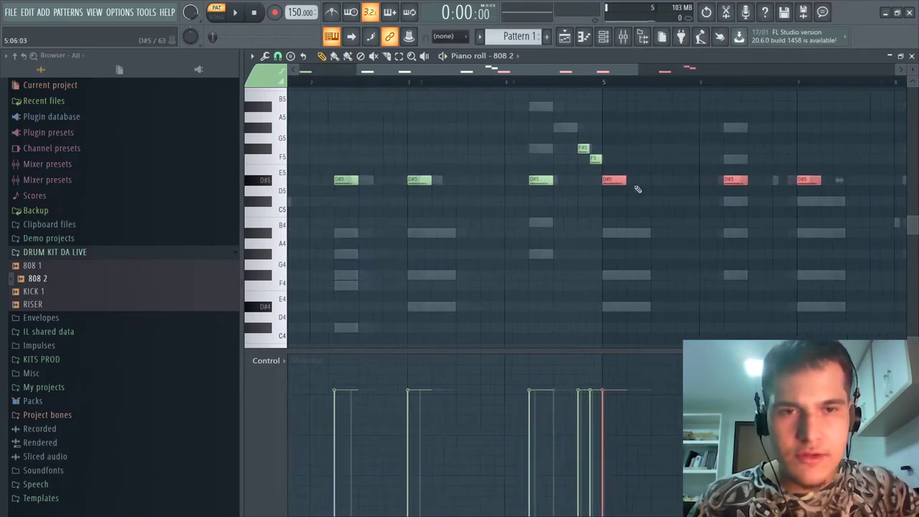
Step: Add extra short D#5 notes to the 808 2 line in bars 5 and 7
{"action": "left_click", "coordinate": [643, 184]}
{"action": "scroll", "coordinate": [646, 188], "scroll_direction": "down", "scroll_amount": 2}
{"action": "scroll", "coordinate": [649, 191], "scroll_direction": "up", "scroll_amount": 2}
{"action": "left_click", "coordinate": [826, 179]}
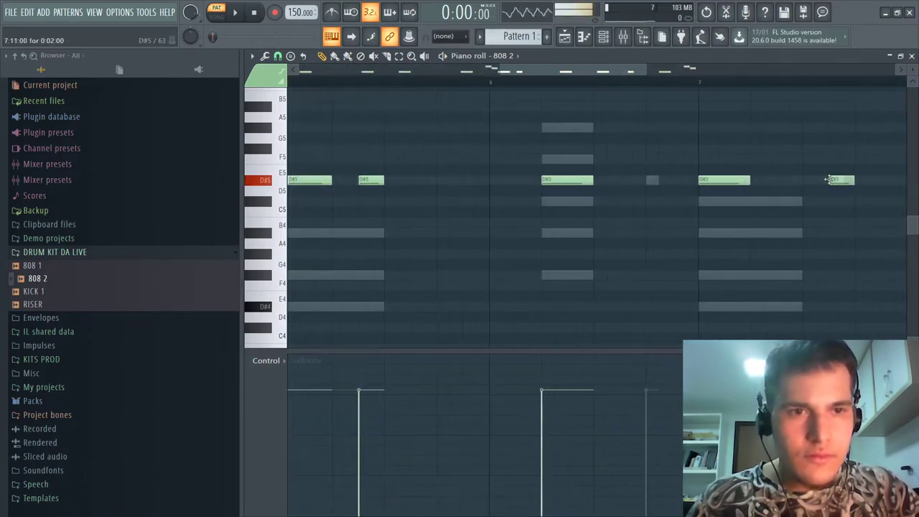
{"action": "scroll", "coordinate": [807, 179], "scroll_direction": "down", "scroll_amount": 3}
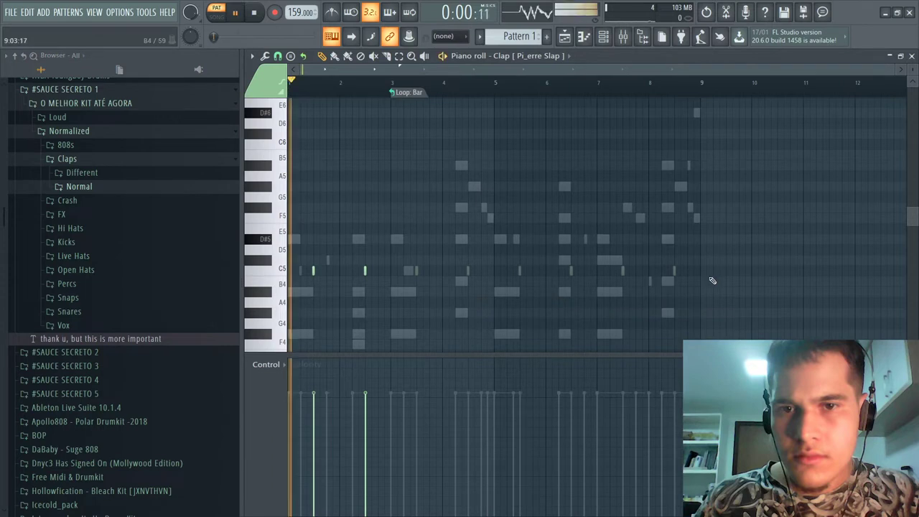
Step: Add a short B4 note in bar 2 of the Purity melody and listen to the pattern
{"action": "left_click", "coordinate": [606, 37]}
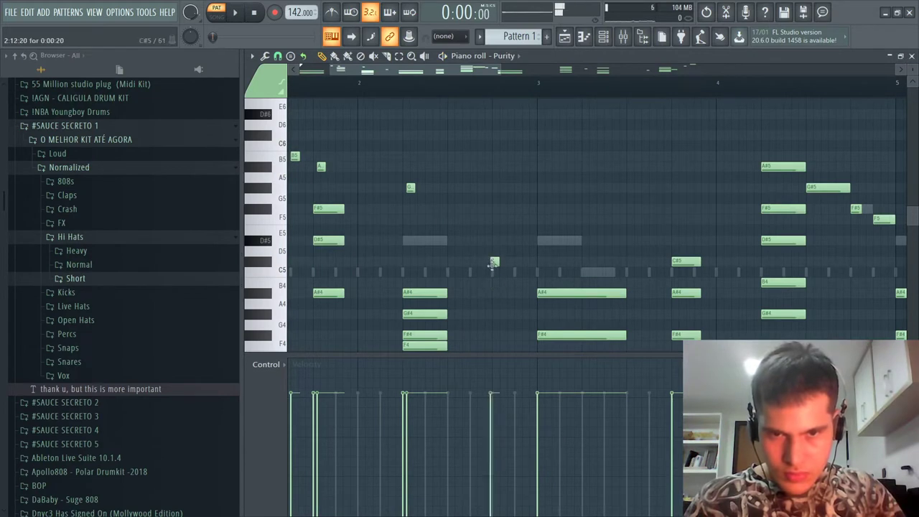
{"action": "scroll", "coordinate": [500, 266], "scroll_direction": "up", "scroll_amount": 2}
{"action": "left_click", "coordinate": [461, 284]}
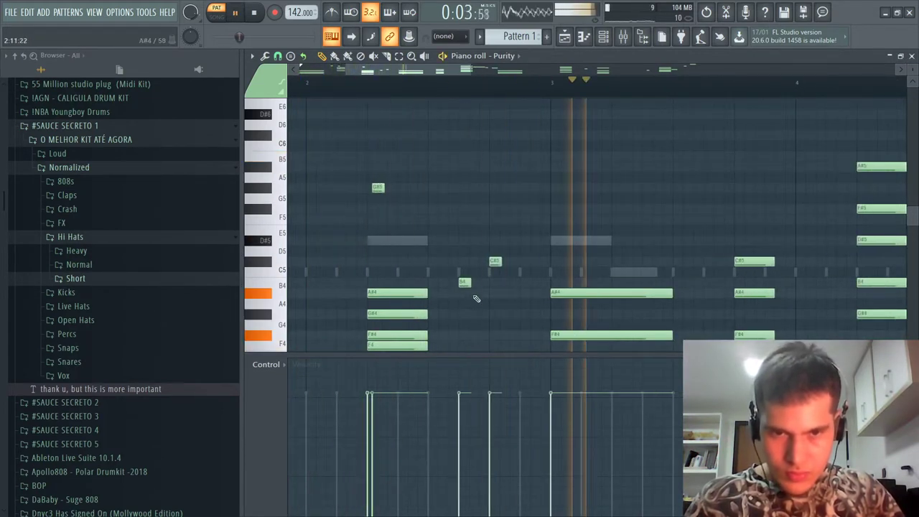
{"action": "scroll", "coordinate": [474, 298], "scroll_direction": "down", "scroll_amount": 3}
{"action": "scroll", "coordinate": [476, 302], "scroll_direction": "down", "scroll_amount": 4}
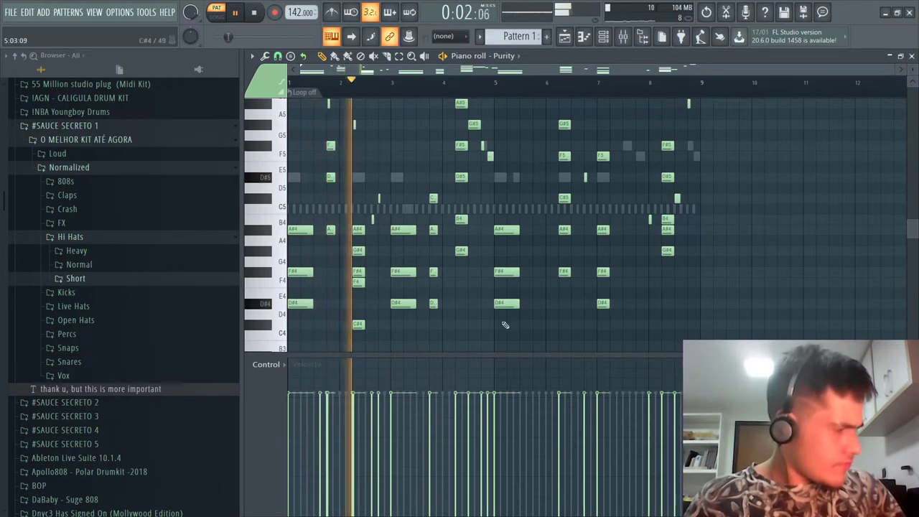
{"action": "key", "text": "space"}
Step: Add a second Purity instrument channel and open its preset list
{"action": "left_click", "coordinate": [604, 37]}
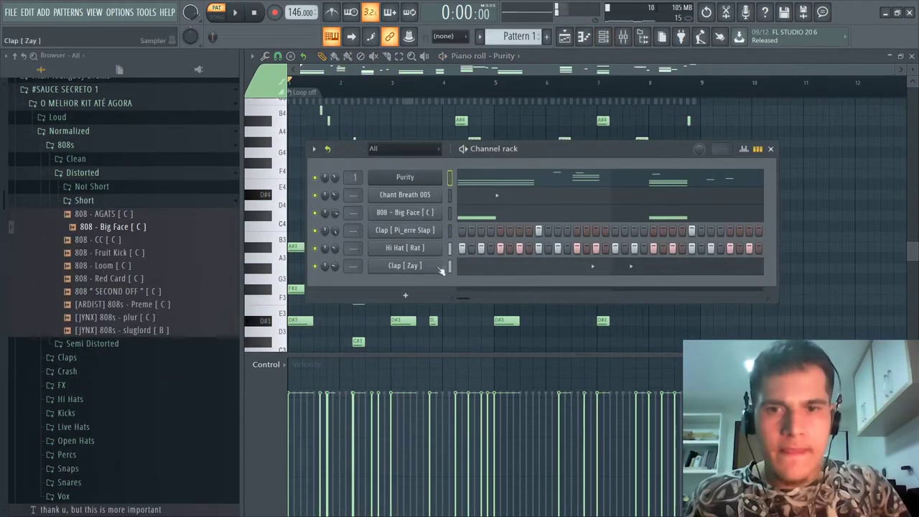
{"action": "left_click", "coordinate": [406, 295]}
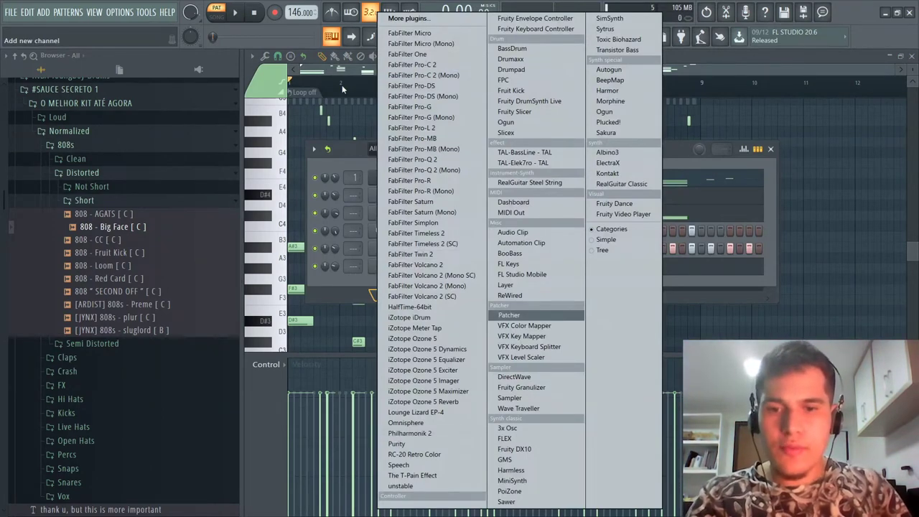
{"action": "left_click", "coordinate": [397, 444]}
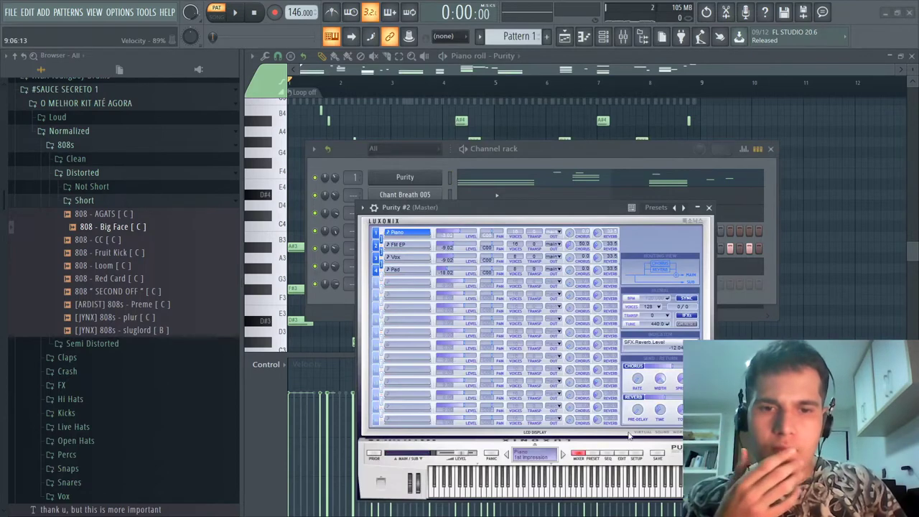
{"action": "left_click", "coordinate": [597, 455]}
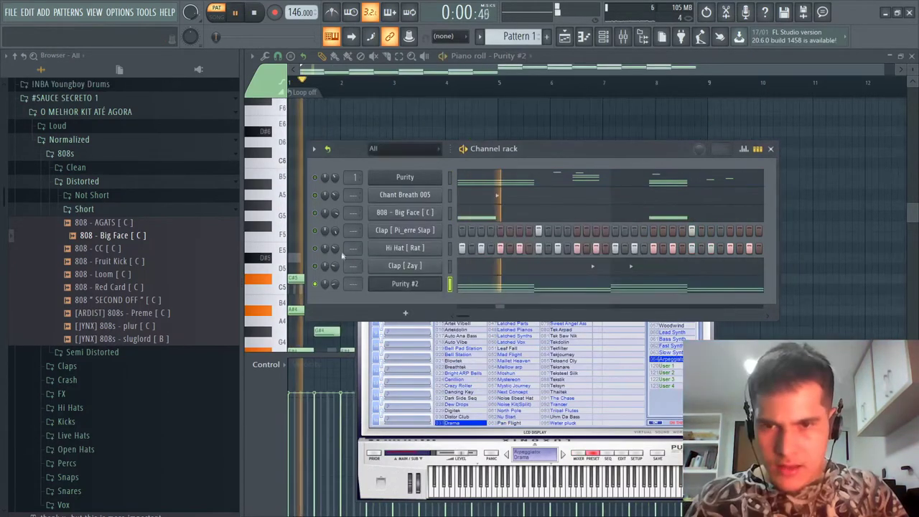
Step: Set the Purity #2 channel volume to 55% and unmute the first Purity channel
{"action": "left_click_drag", "start_coordinate": [335, 285], "coordinate": [336, 300]}
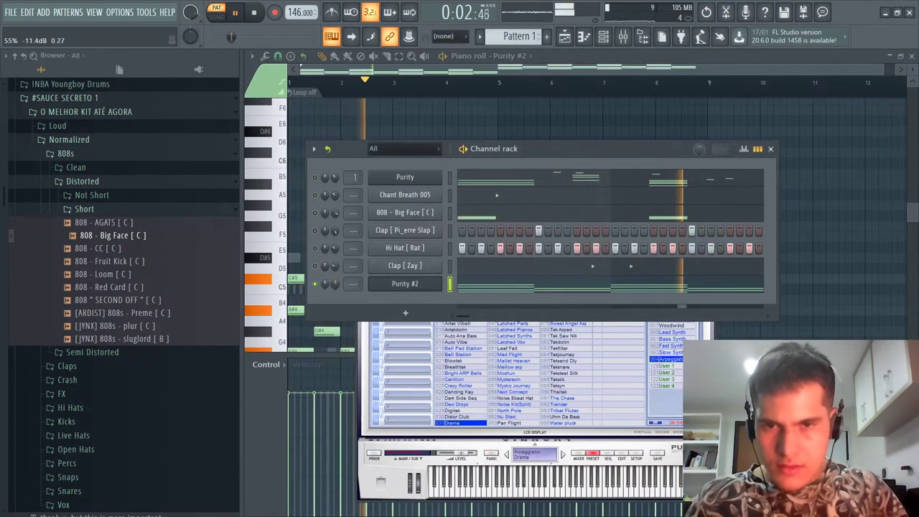
{"action": "left_click", "coordinate": [314, 177]}
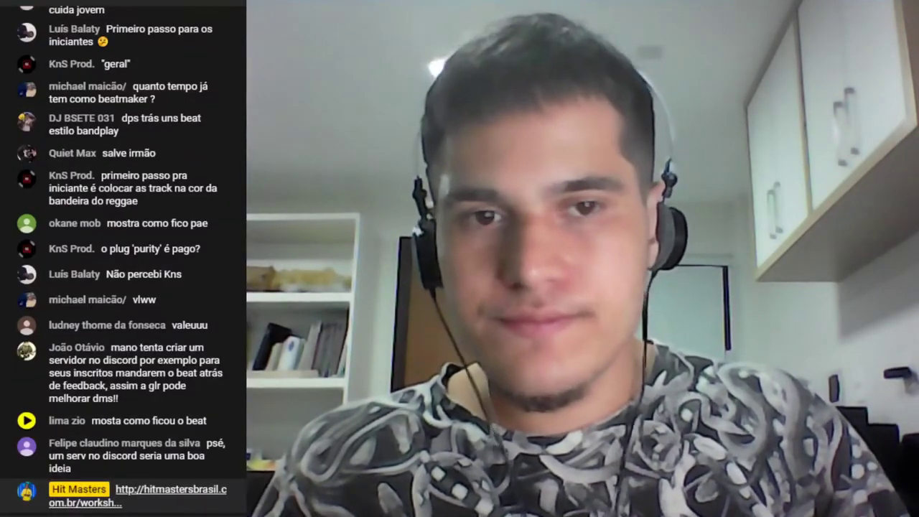
Step: Switch the OBS scene to "2 FL Studio e Cam", return to FL Studio and hide the browser beside the playlist
{"action": "left_click", "coordinate": [383, 366]}
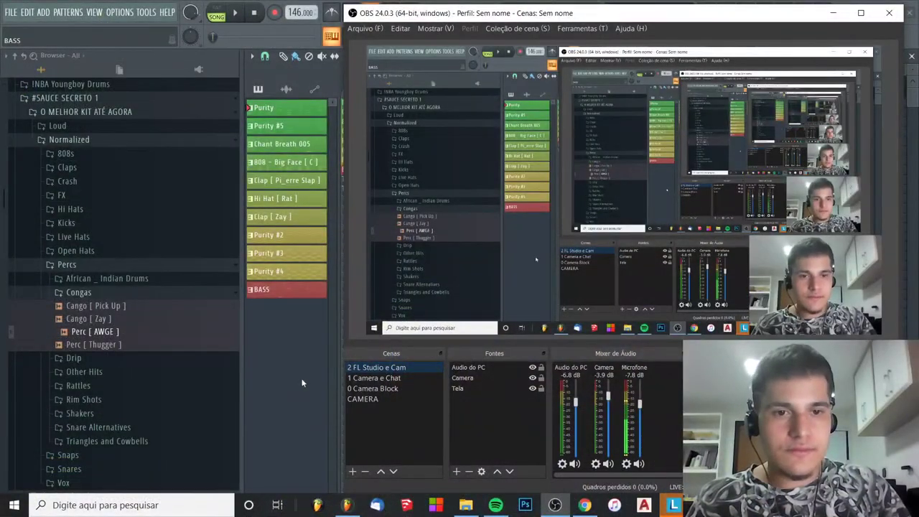
{"action": "left_click", "coordinate": [303, 377]}
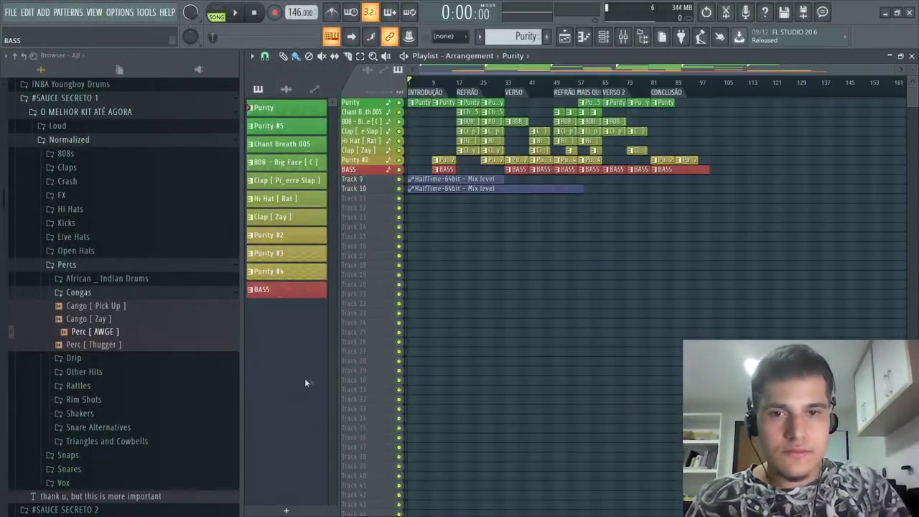
{"action": "left_click", "coordinate": [646, 37]}
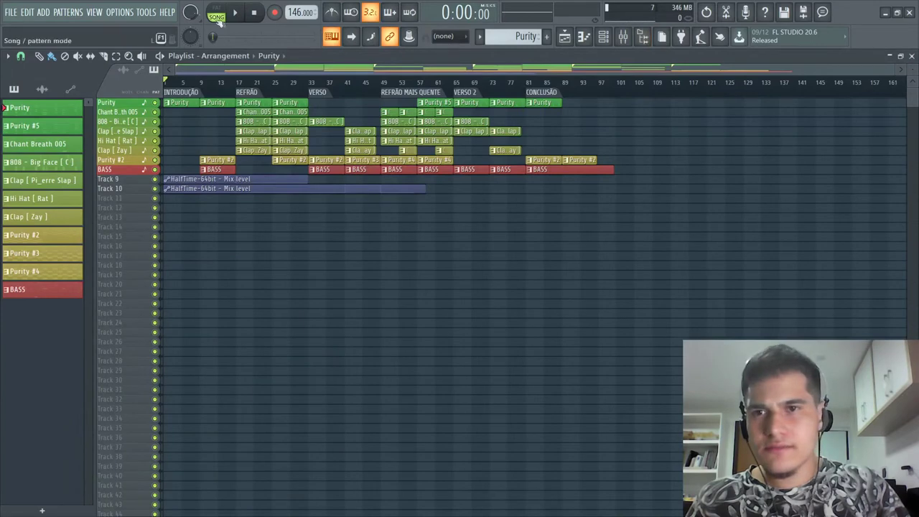
Step: View the mixer, return to the playlist and play the full arrangement from introduction to conclusion
{"action": "key", "text": "space"}
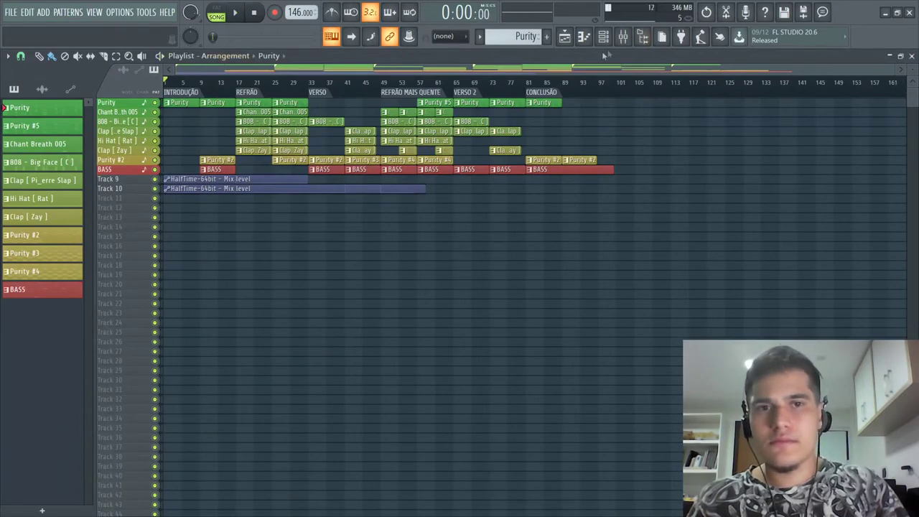
{"action": "left_click", "coordinate": [631, 40]}
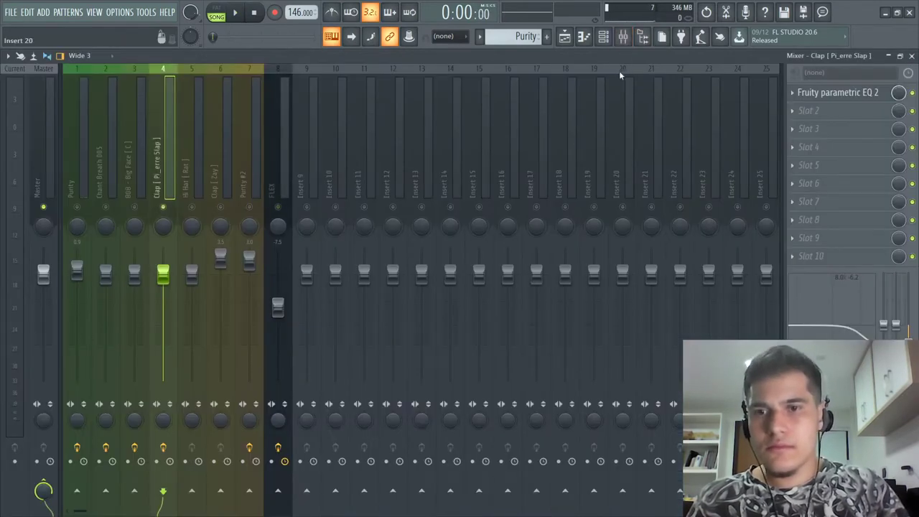
{"action": "left_click", "coordinate": [564, 37]}
{"action": "key", "text": "space"}
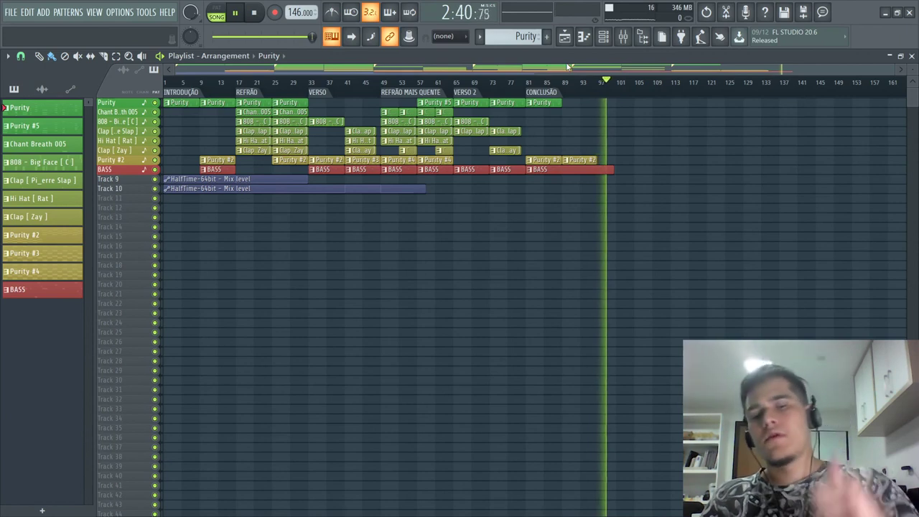
{"action": "key", "text": "space"}
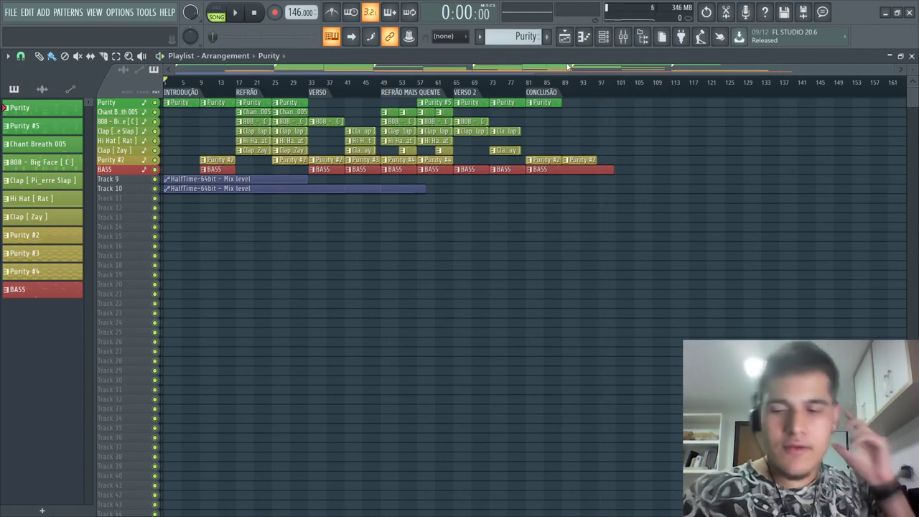